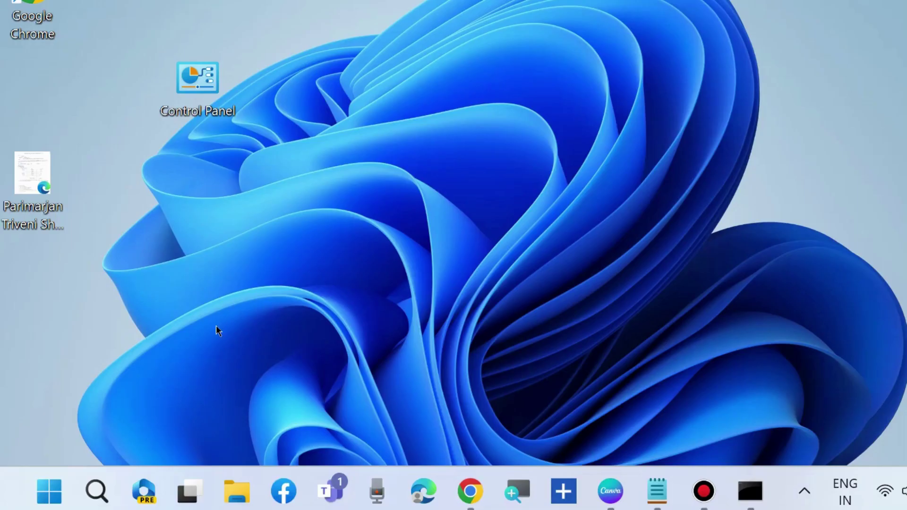
# Step: Bring up the Start button's quick-link menu to reach Settings
pyautogui.rightClick(49, 491)
# Step: Start a Windows Update check in Settings, then minimize Settings to the desktop
pyautogui.click(71, 291)
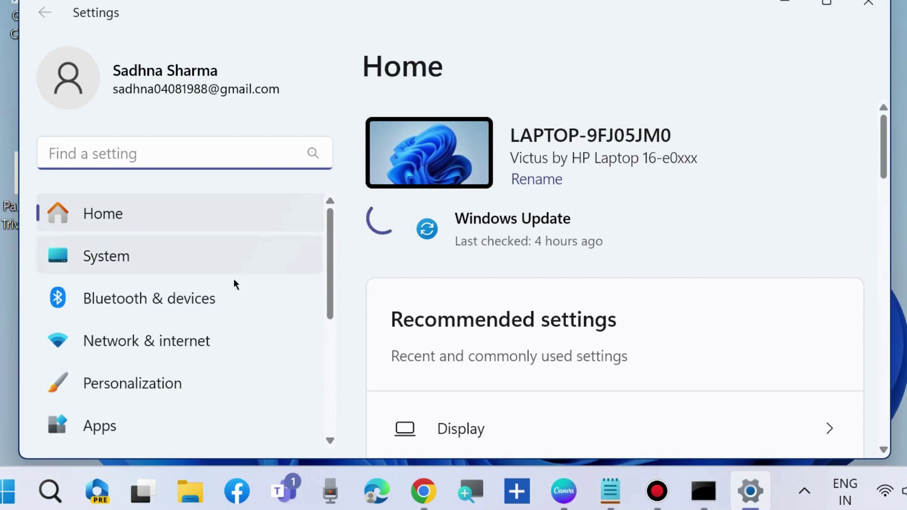
pyautogui.scroll(-5, 152, 321)
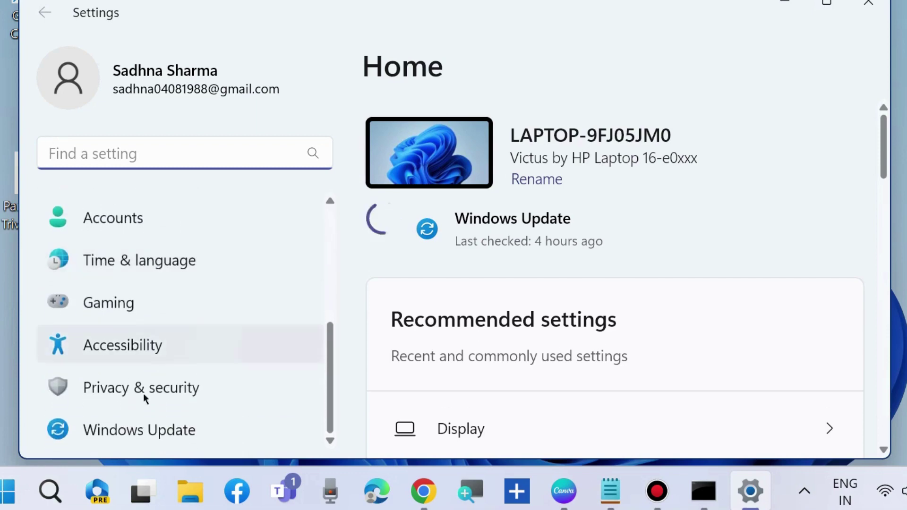
pyautogui.click(142, 428)
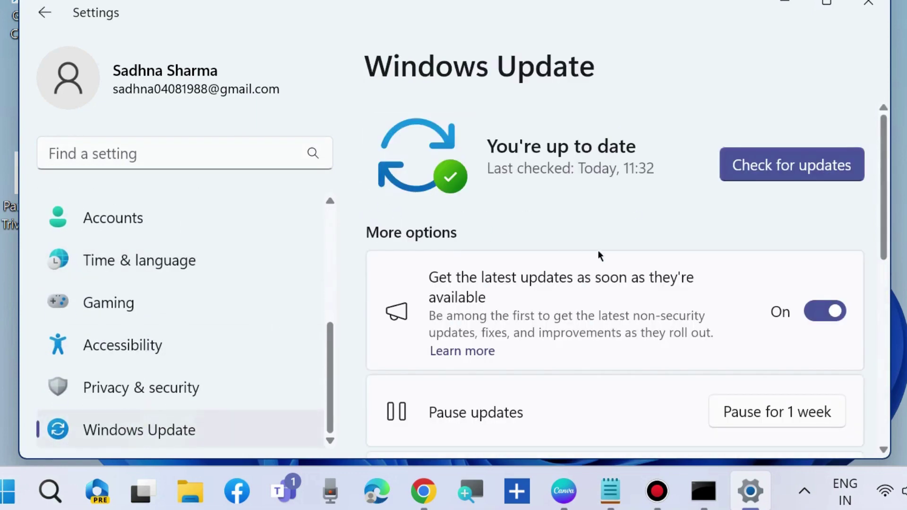
pyautogui.click(787, 167)
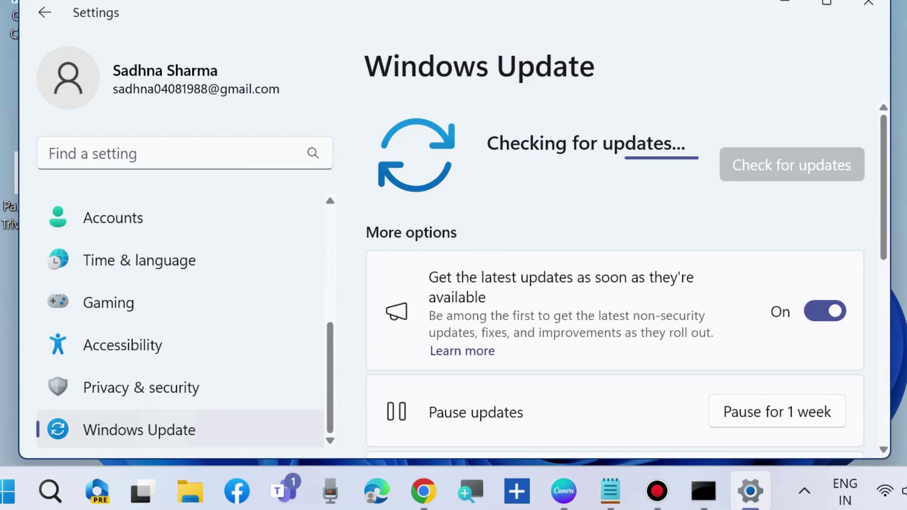
pyautogui.press('super+d')
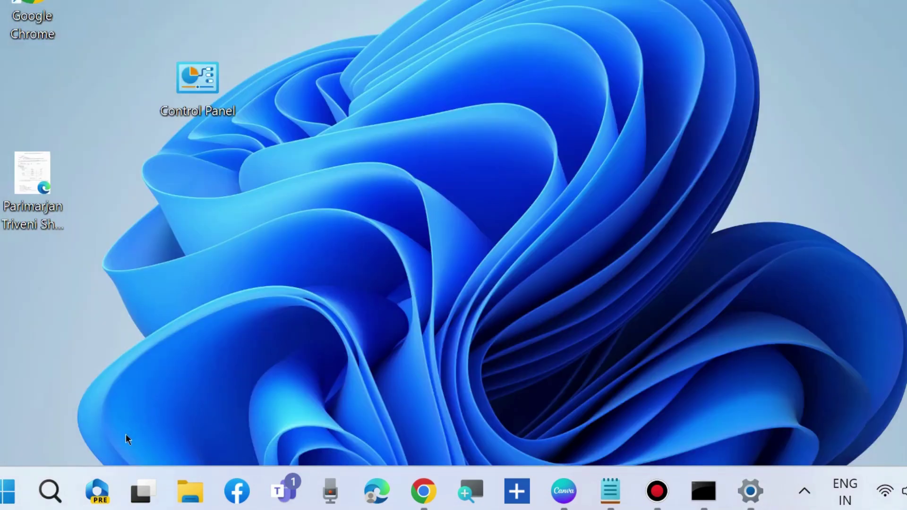
# Step: Reopen Settings from the quick-link menu and go to the System page
pyautogui.rightClick(11, 490)
pyautogui.click(71, 291)
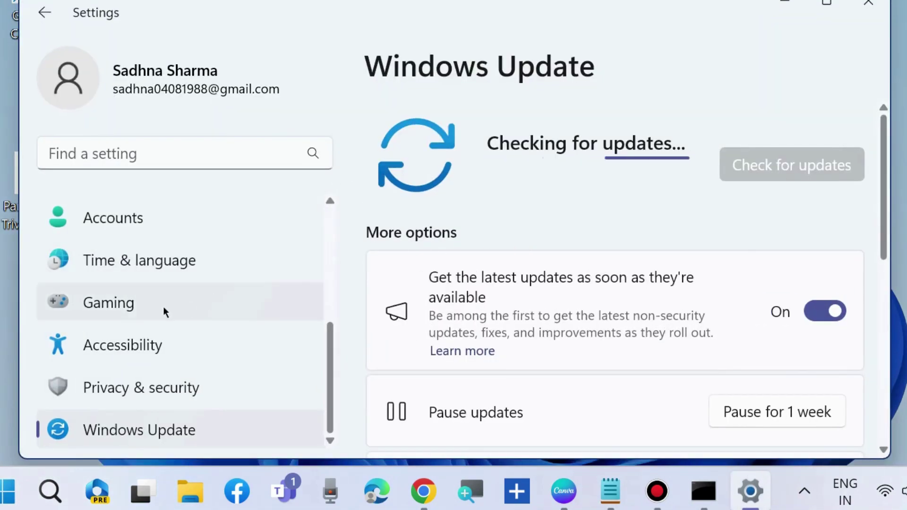
pyautogui.scroll(3, 163, 308)
pyautogui.scroll(3, 165, 311)
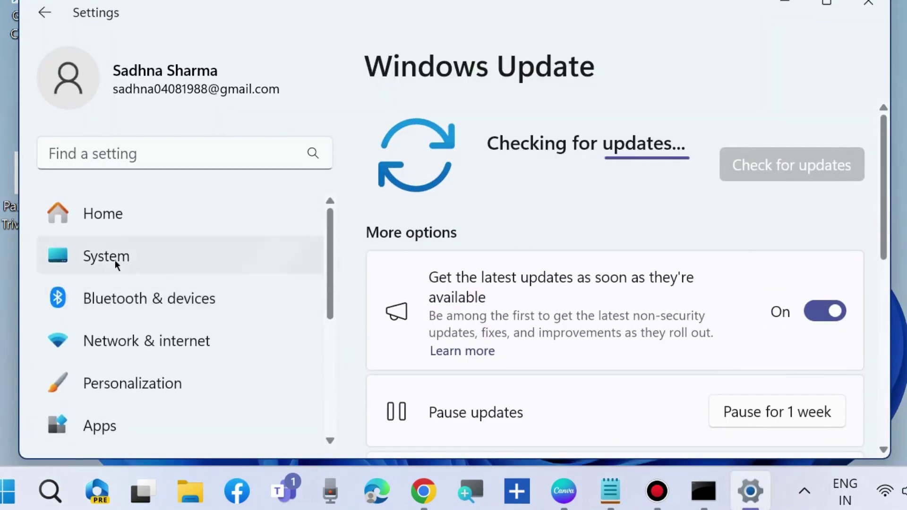
pyautogui.click(103, 256)
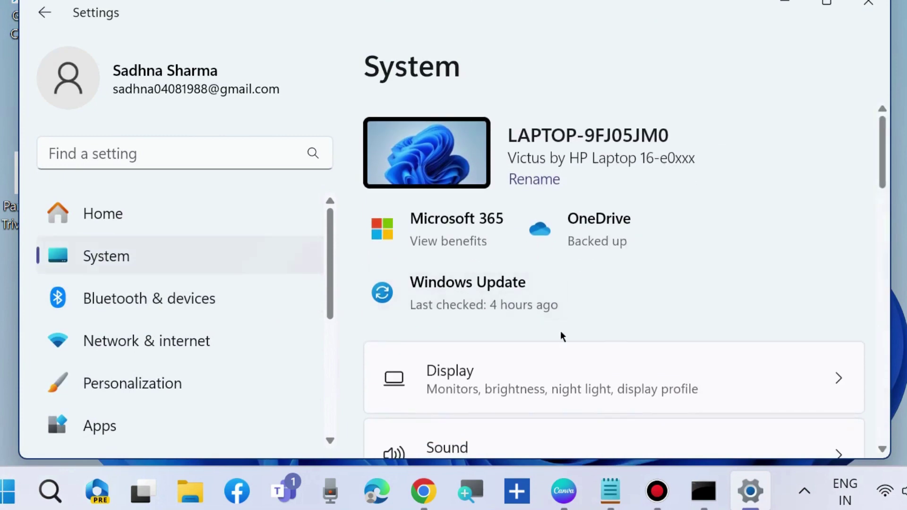
# Step: Open Troubleshoot > Other troubleshooters and scroll to the Windows Update entry
pyautogui.scroll(-10, 560, 331)
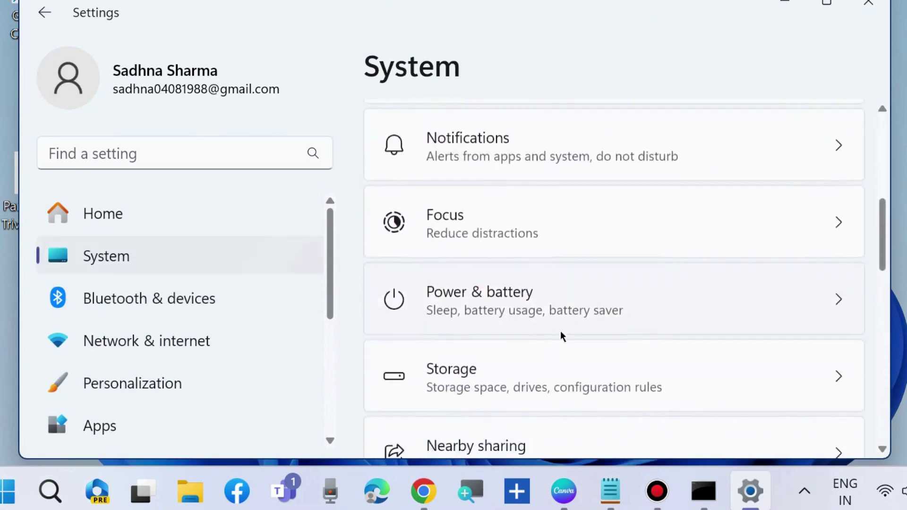
pyautogui.scroll(-5, 560, 331)
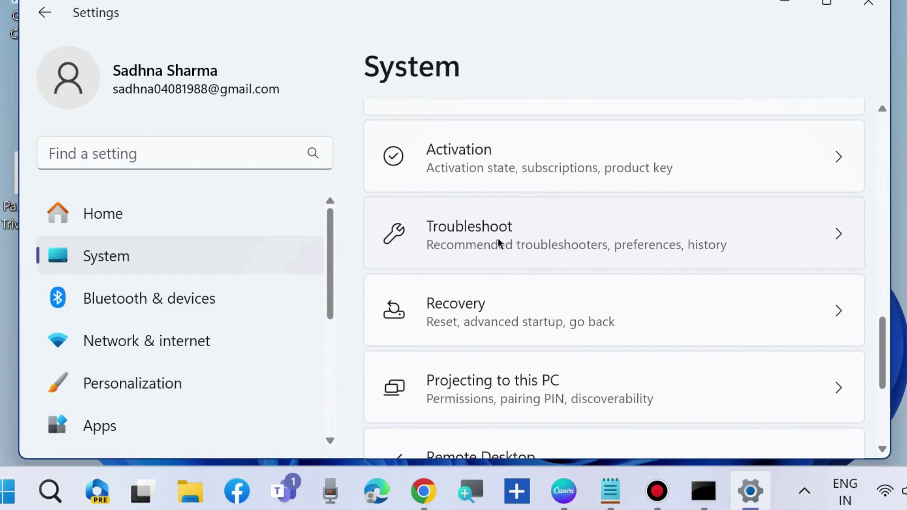
pyautogui.click(495, 237)
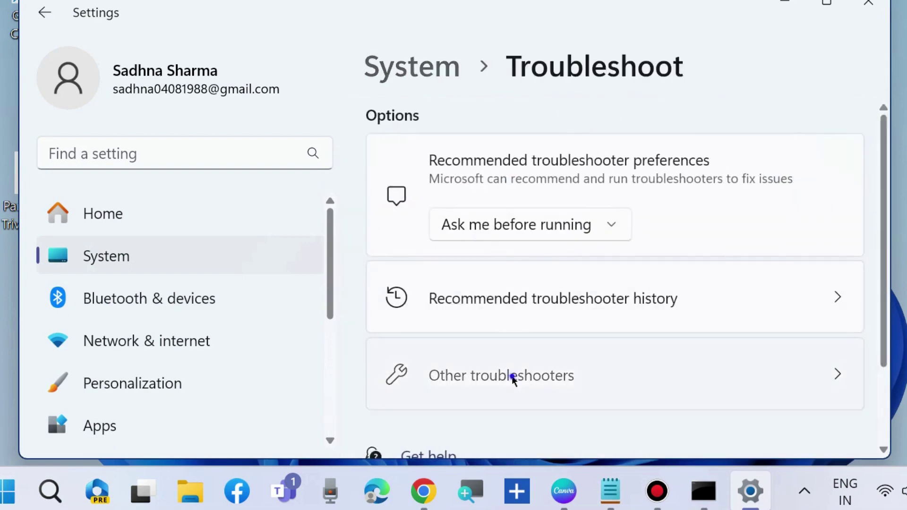
pyautogui.click(513, 376)
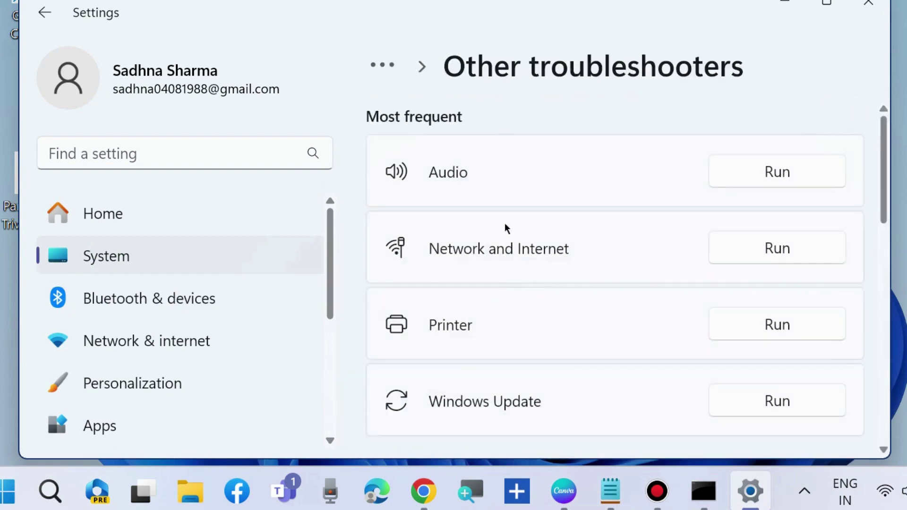
pyautogui.scroll(-3, 505, 225)
pyautogui.scroll(-1, 505, 229)
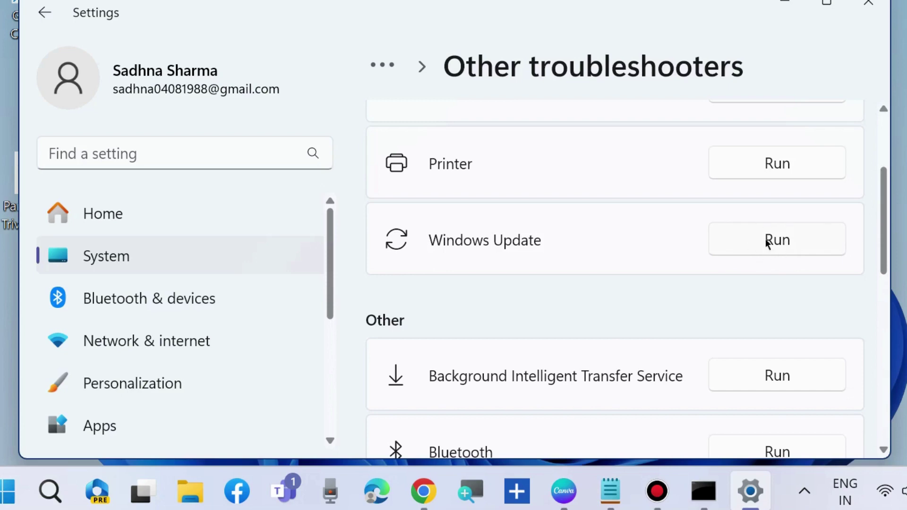
# Step: Close Settings and launch services.msc from the Run dialog
pyautogui.click(859, 14)
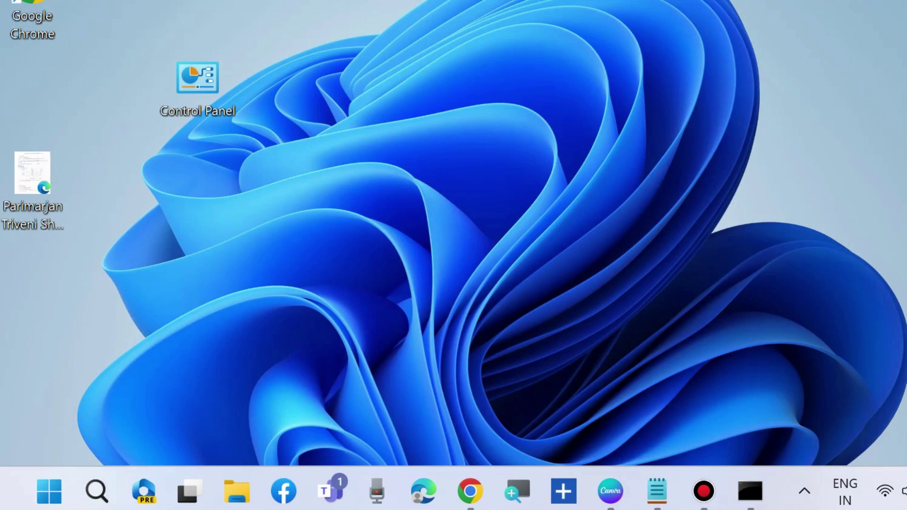
pyautogui.rightClick(46, 491)
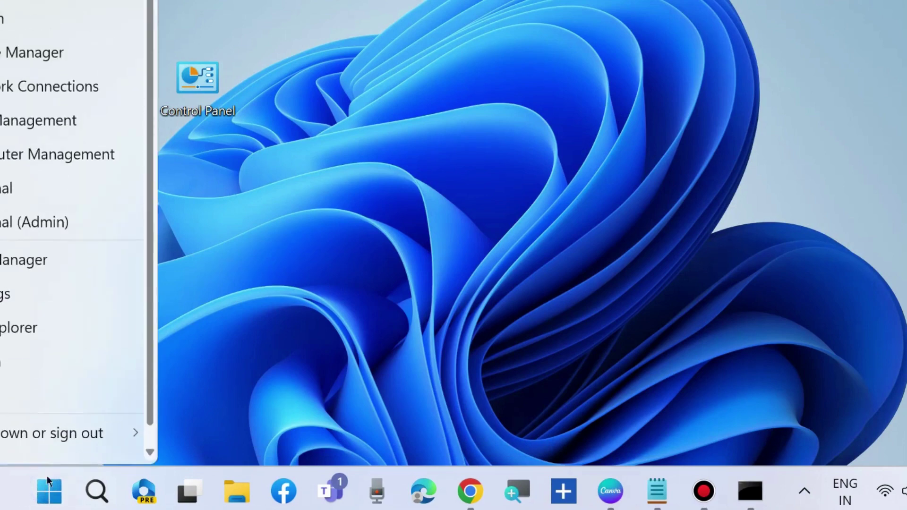
pyautogui.click(35, 400)
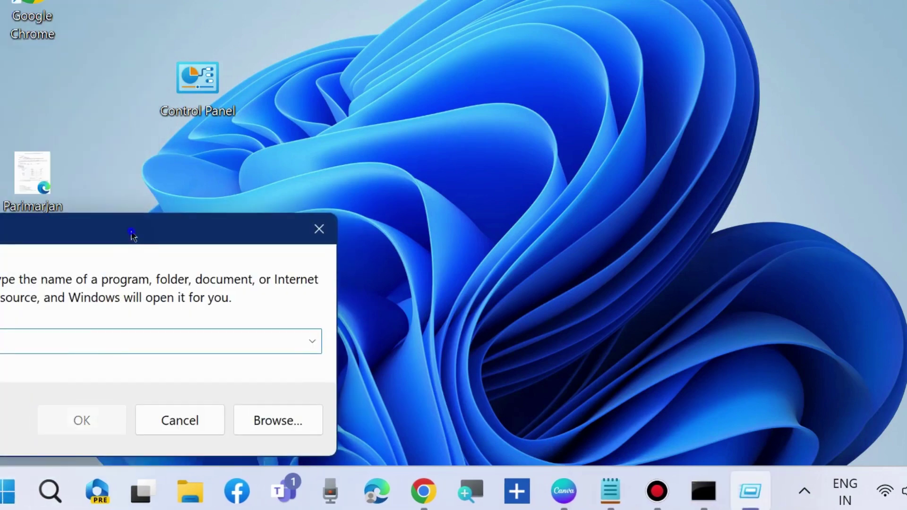
pyautogui.moveTo(130, 236); pyautogui.dragTo(445, 97)
pyautogui.write('services.')
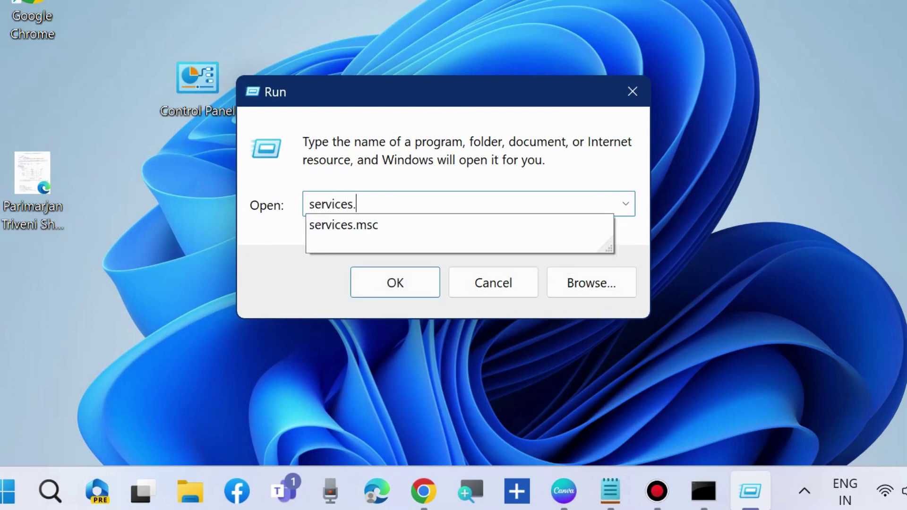
pyautogui.write('msc')
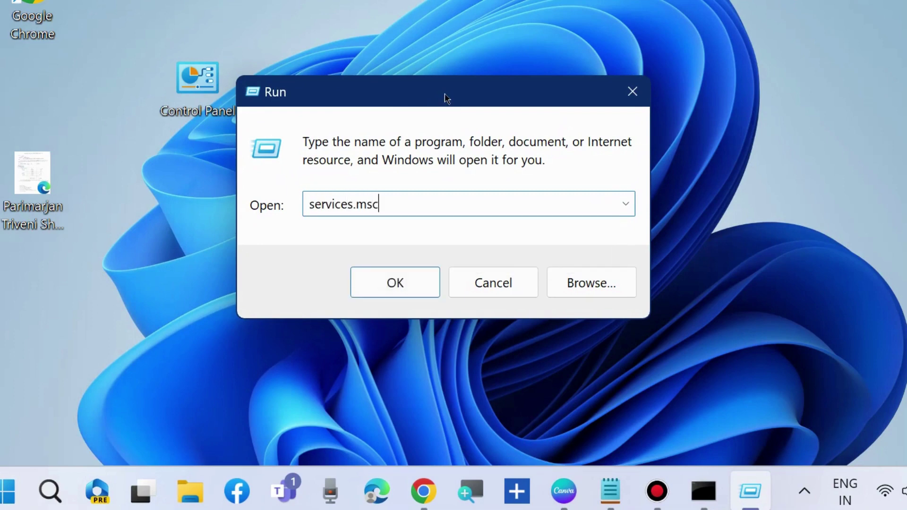
pyautogui.click(401, 286)
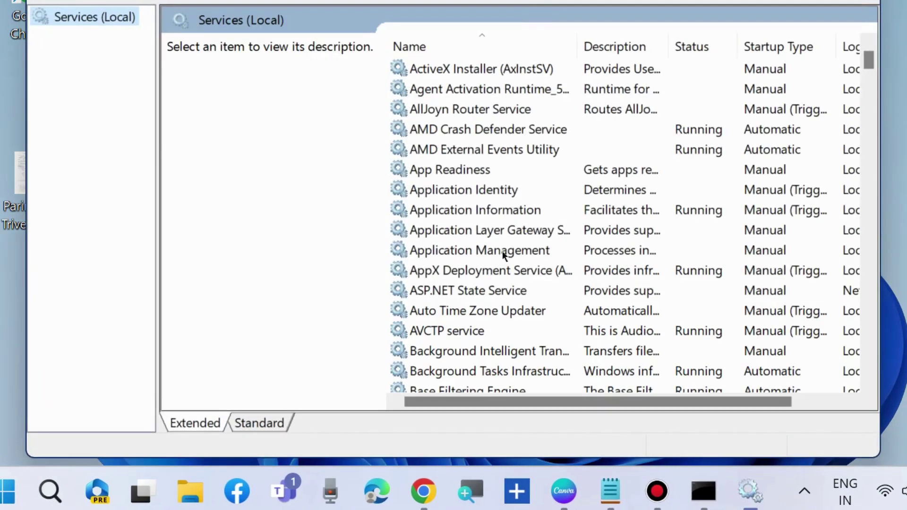
# Step: Start the Windows Installer service from its right-click menu
pyautogui.moveTo(870, 63); pyautogui.dragTo(870, 369)
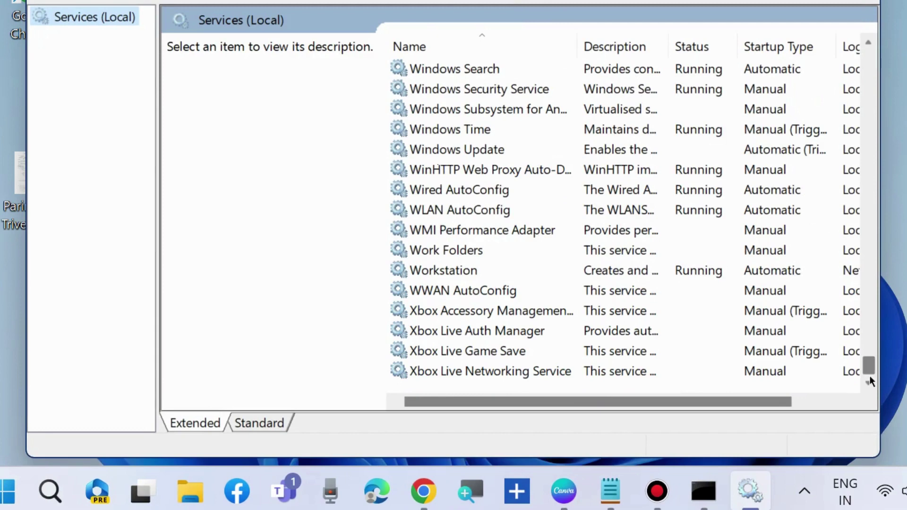
pyautogui.scroll(3, 475, 253)
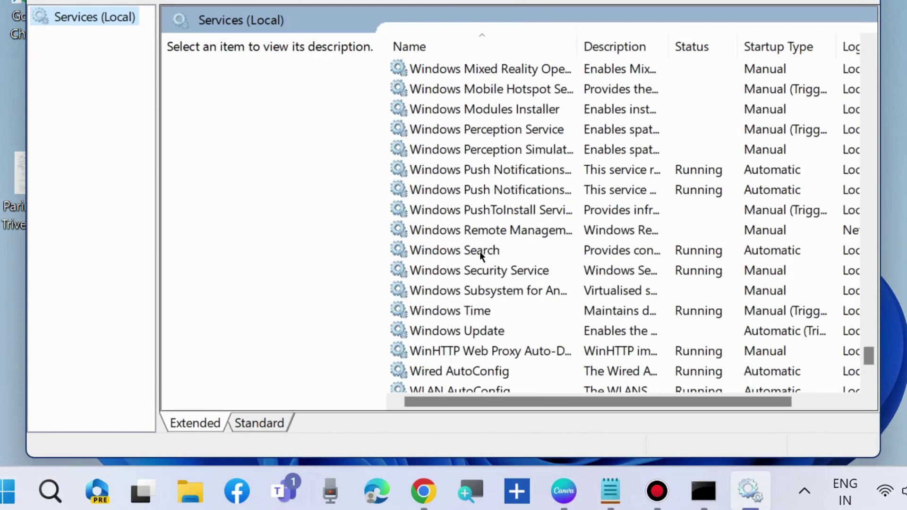
pyautogui.scroll(4, 480, 251)
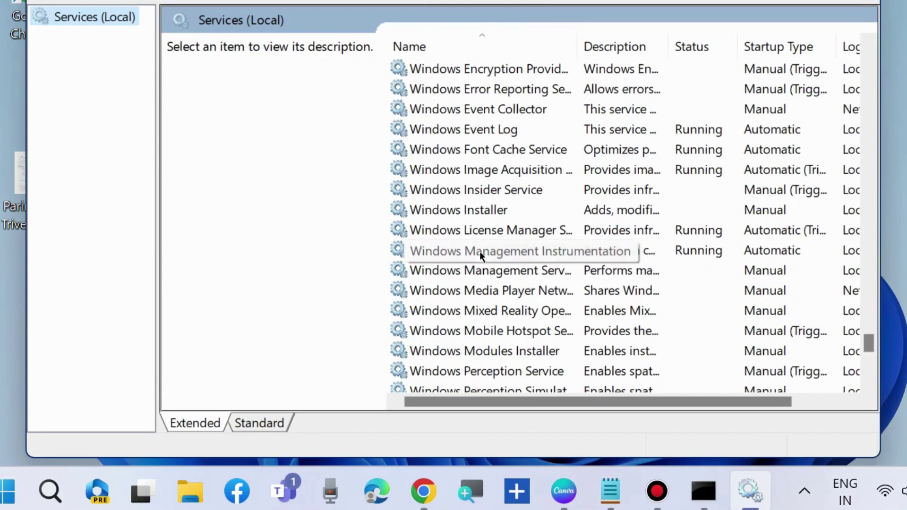
pyautogui.click(461, 211)
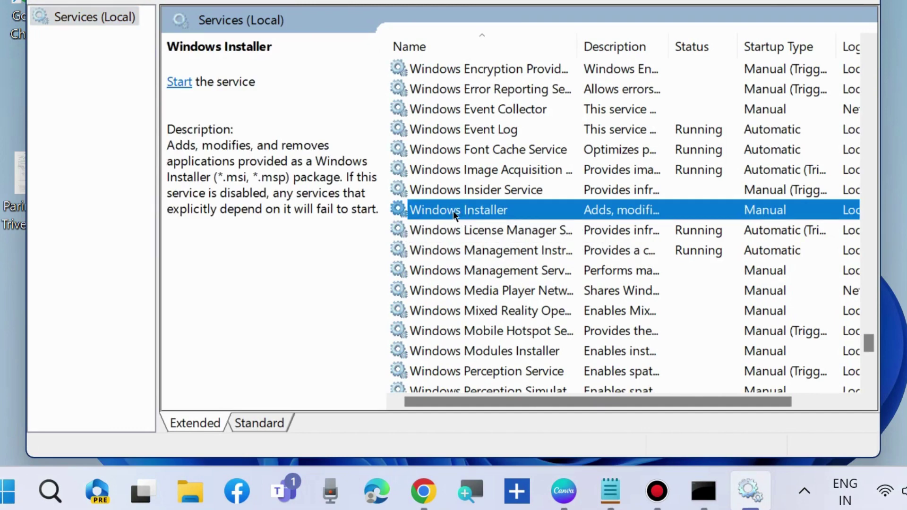
pyautogui.rightClick(453, 212)
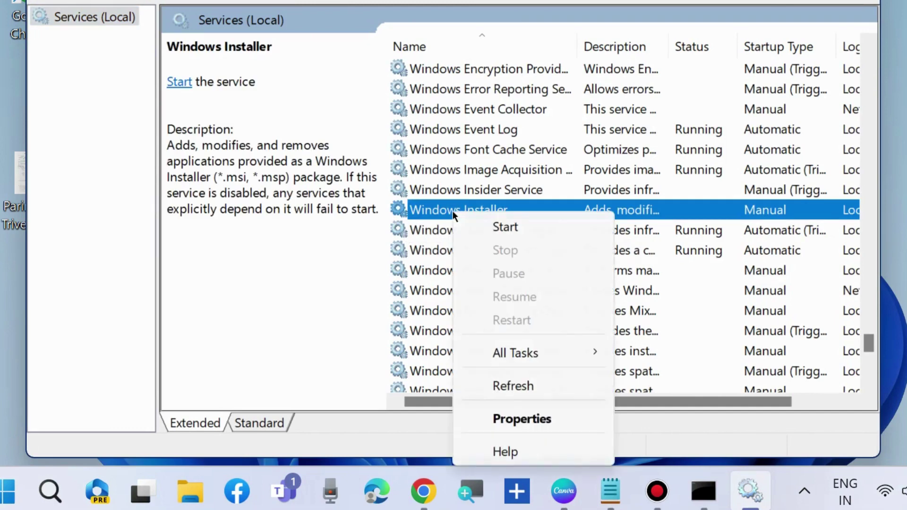
pyautogui.click(505, 228)
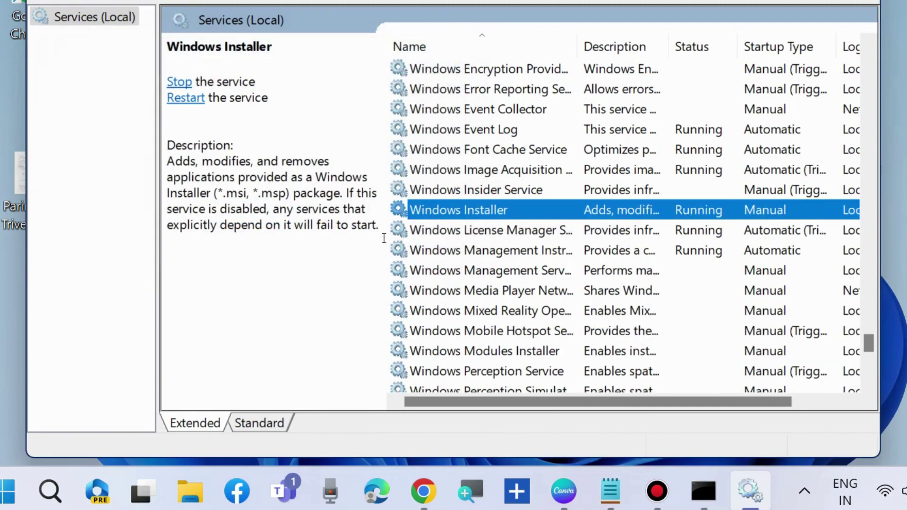
# Step: Check Windows Installer's properties, confirm with OK, and close the Services console
pyautogui.doubleClick(457, 211)
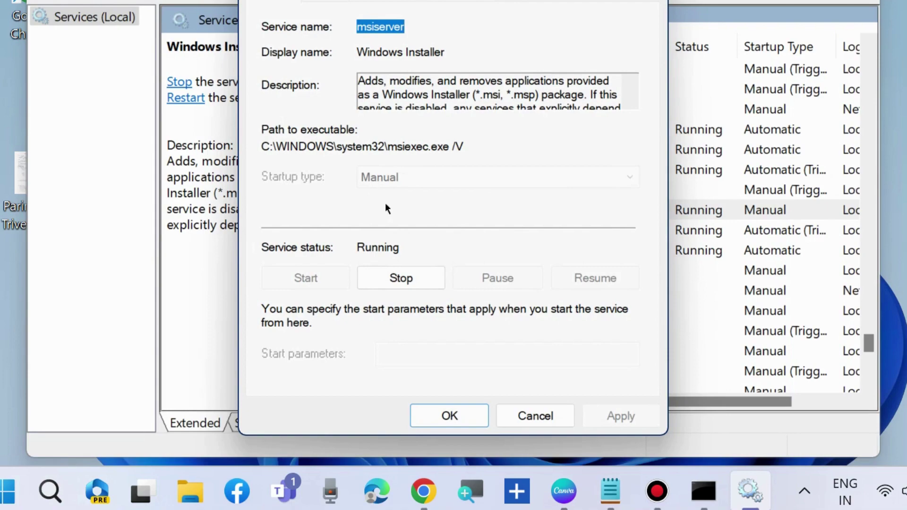
pyautogui.click(449, 415)
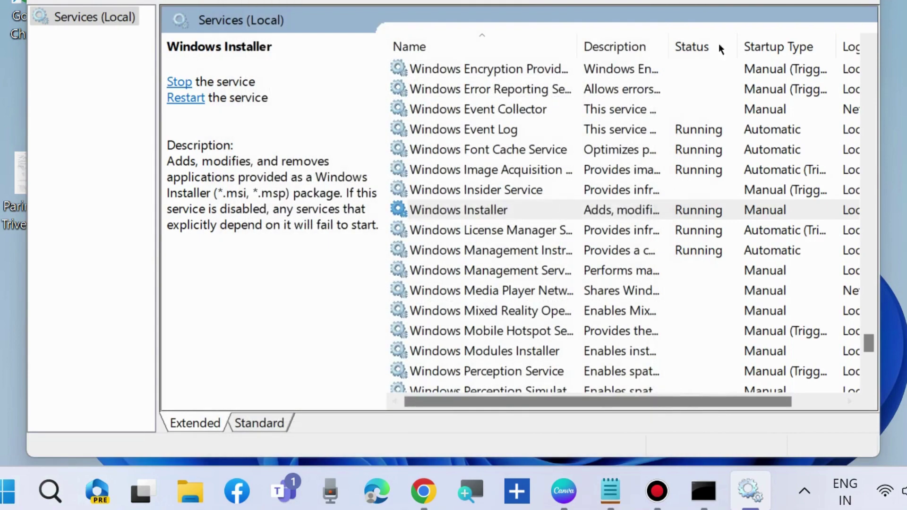
pyautogui.hotkey('alt', 'F4')
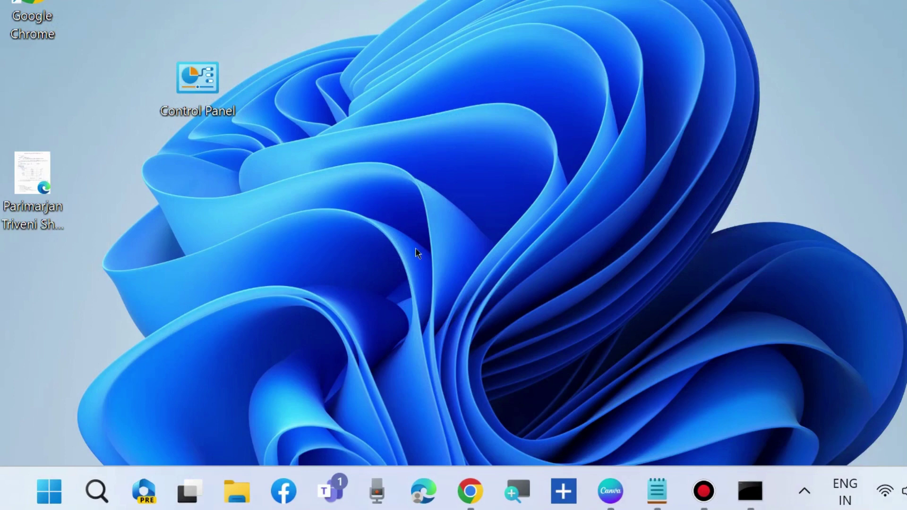
# Step: Search 'cmd' and open an administrator Command Prompt at C:\Windows\System32
pyautogui.click(97, 492)
pyautogui.write('cmd')
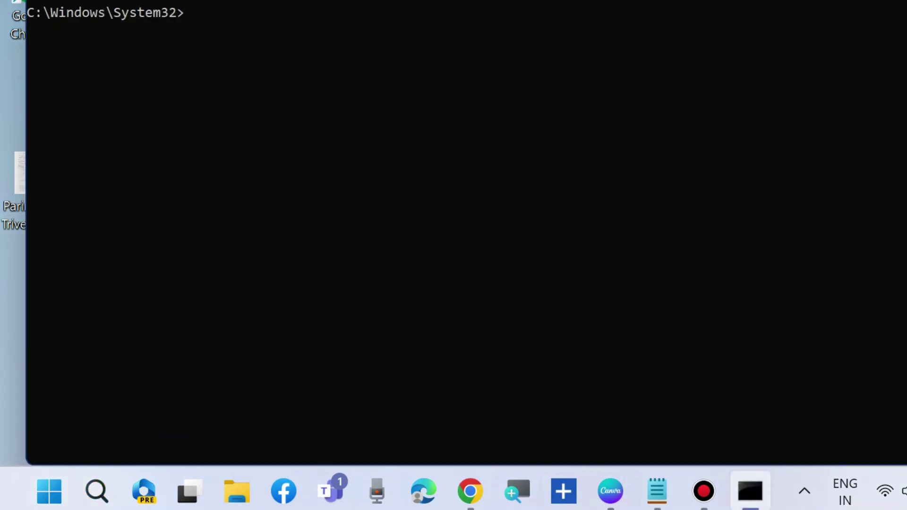
pyautogui.moveTo(391, 9); pyautogui.dragTo(397, 37)
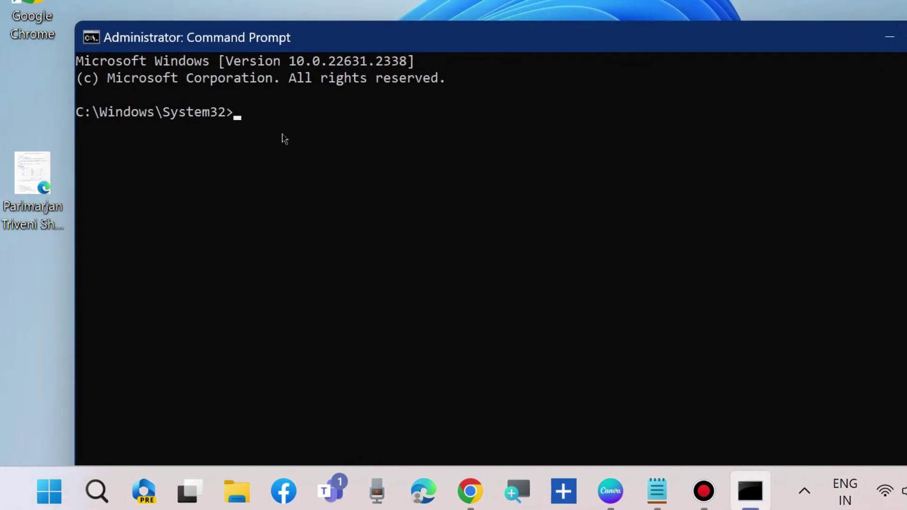
# Step: Review the net stop lines for wuauserv, cryptSvc, bits and msiserver in Notepad, then minimize it
pyautogui.click(659, 496)
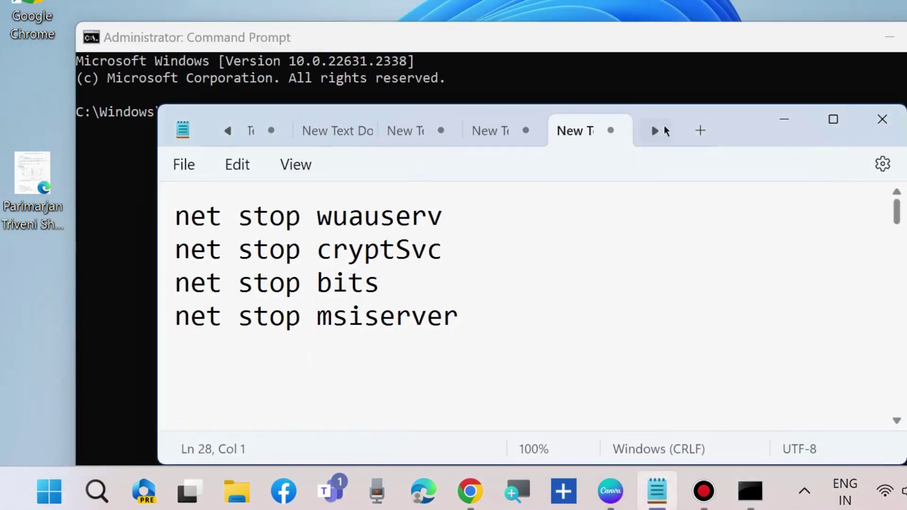
pyautogui.moveTo(738, 122); pyautogui.dragTo(780, 155)
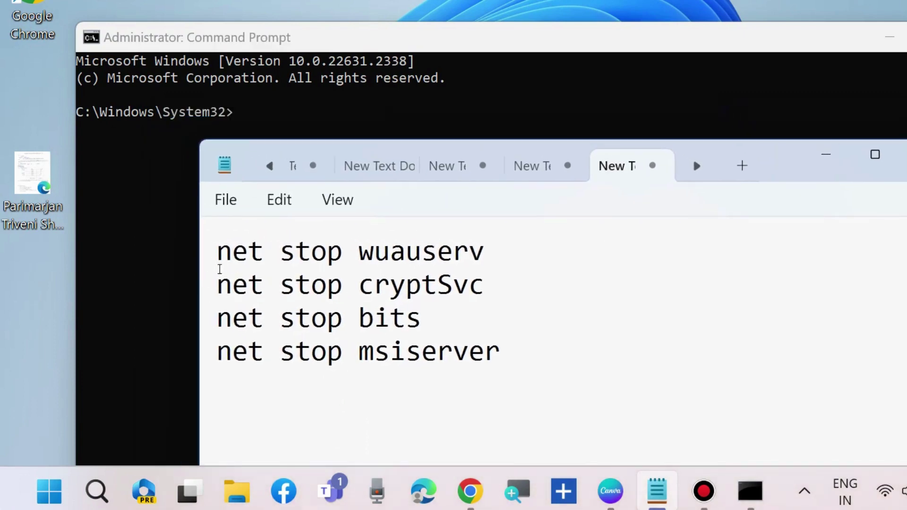
pyautogui.click(207, 257)
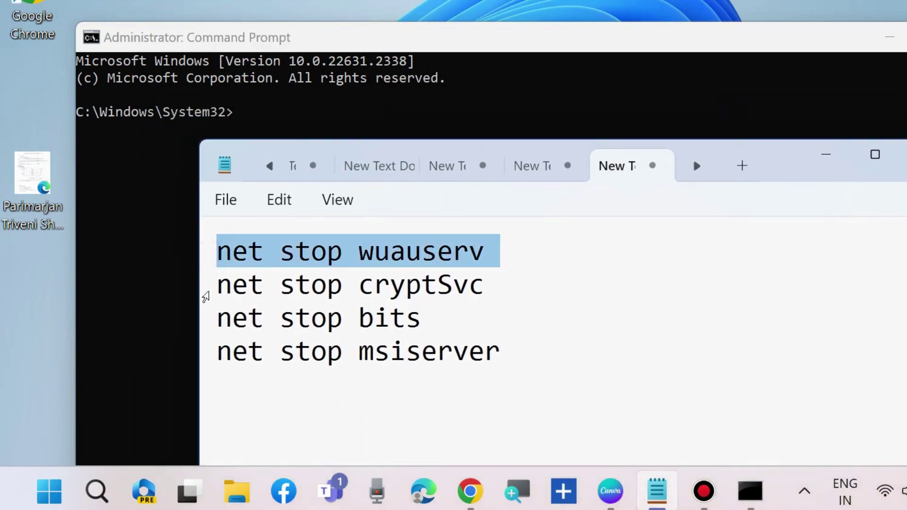
pyautogui.click(206, 296)
pyautogui.click(207, 323)
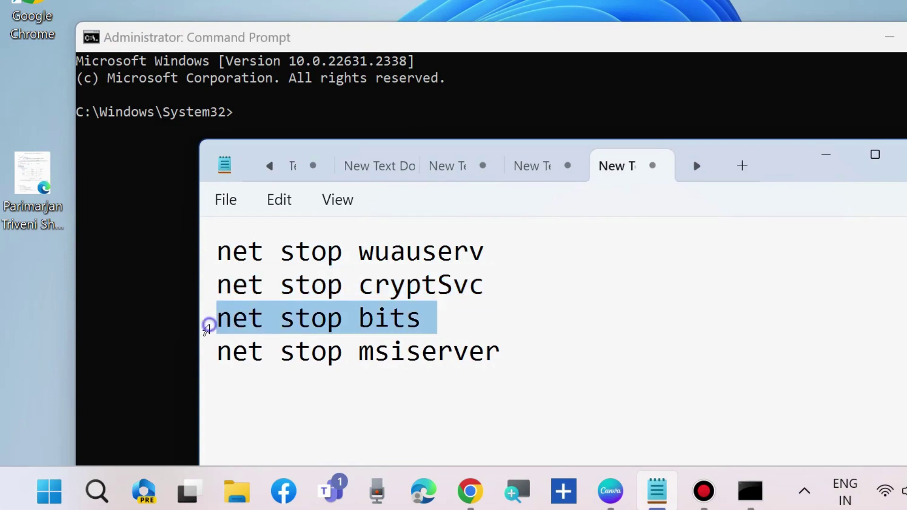
pyautogui.click(205, 357)
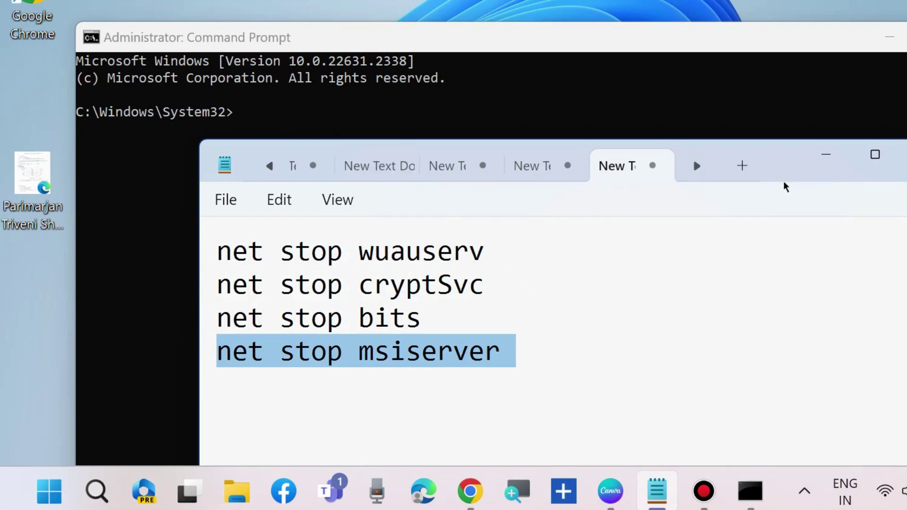
pyautogui.click(825, 159)
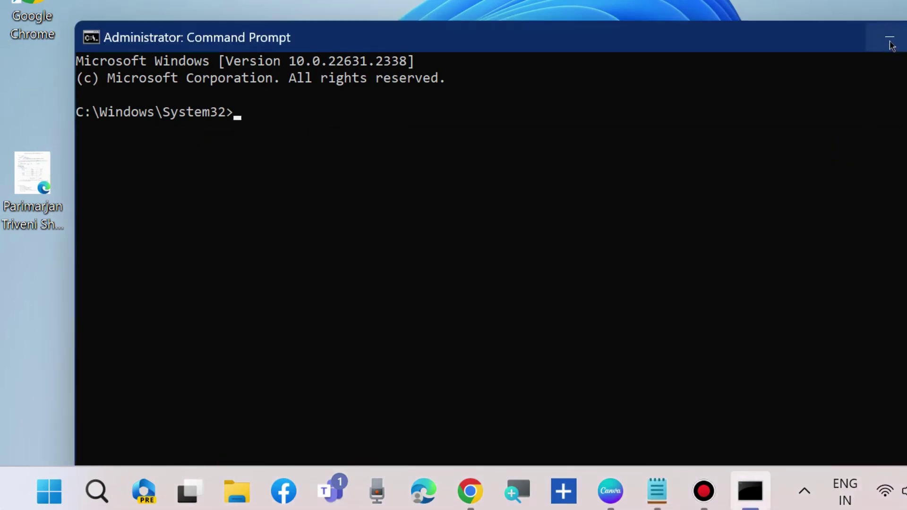
# Step: Open File Explorer and browse to the C:\Windows folder
pyautogui.click(890, 38)
pyautogui.click(235, 486)
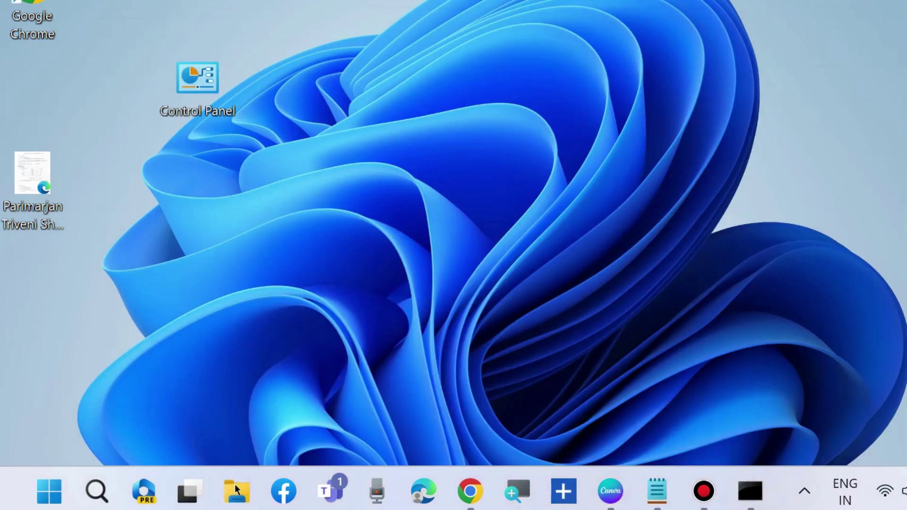
pyautogui.scroll(-4, 285, 210)
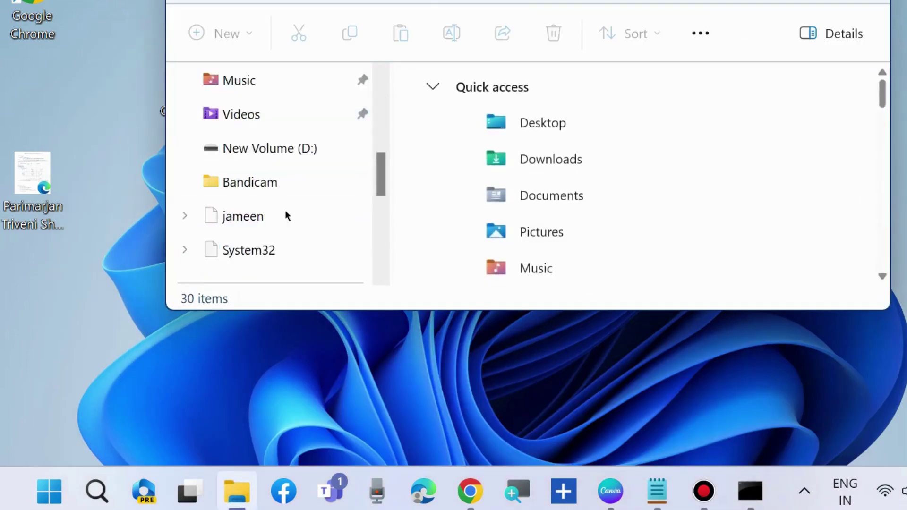
pyautogui.click(243, 248)
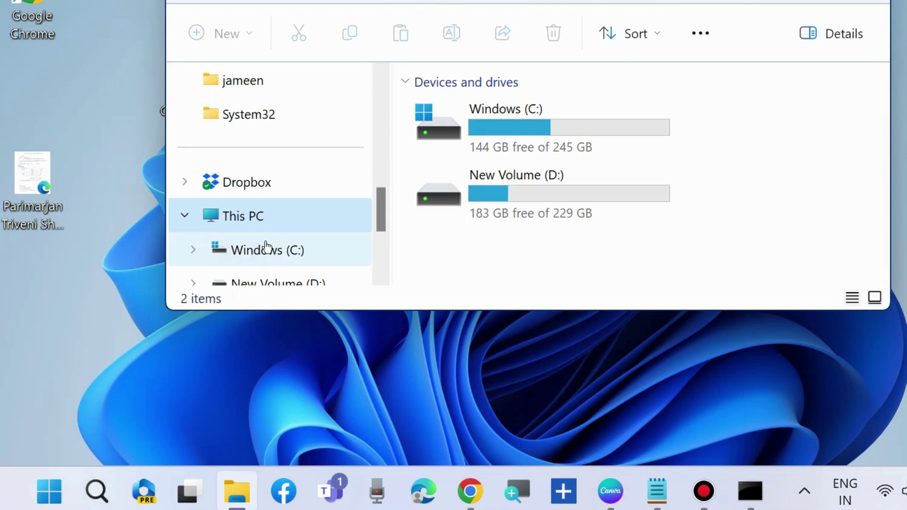
pyautogui.doubleClick(503, 120)
pyautogui.scroll(-3, 503, 182)
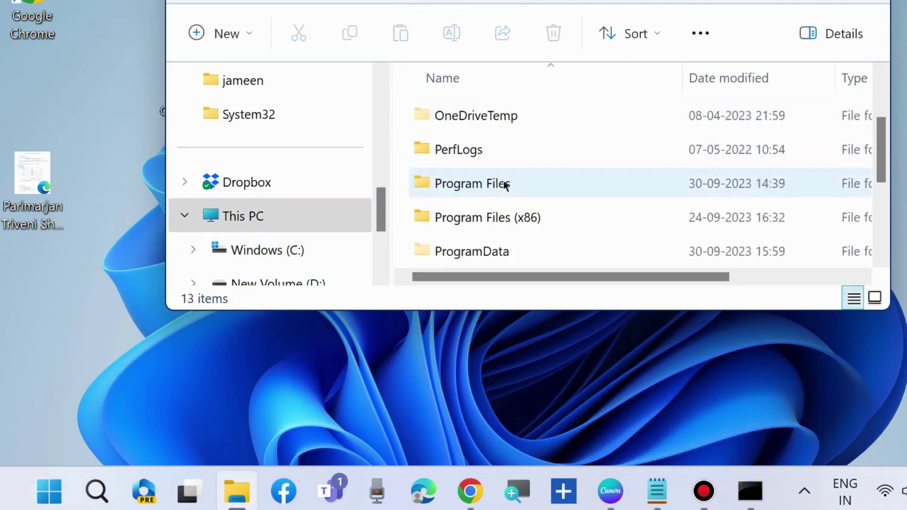
pyautogui.doubleClick(460, 219)
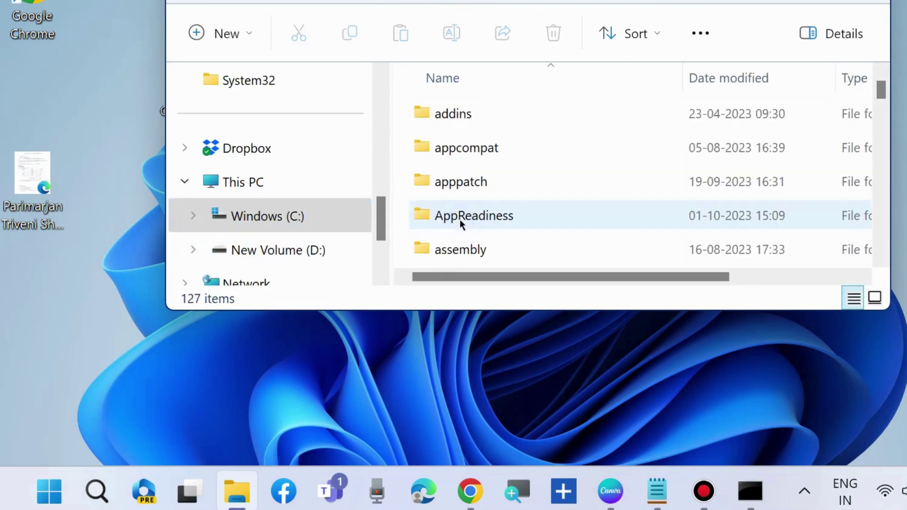
# Step: Open SoftwareDistribution\Download, showing its 7 cached update items
pyautogui.scroll(-10, 489, 208)
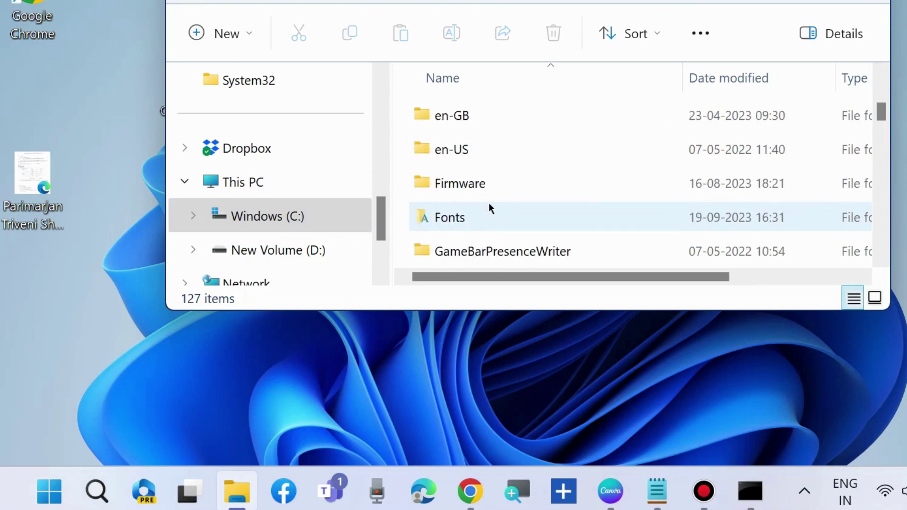
pyautogui.scroll(-6, 489, 206)
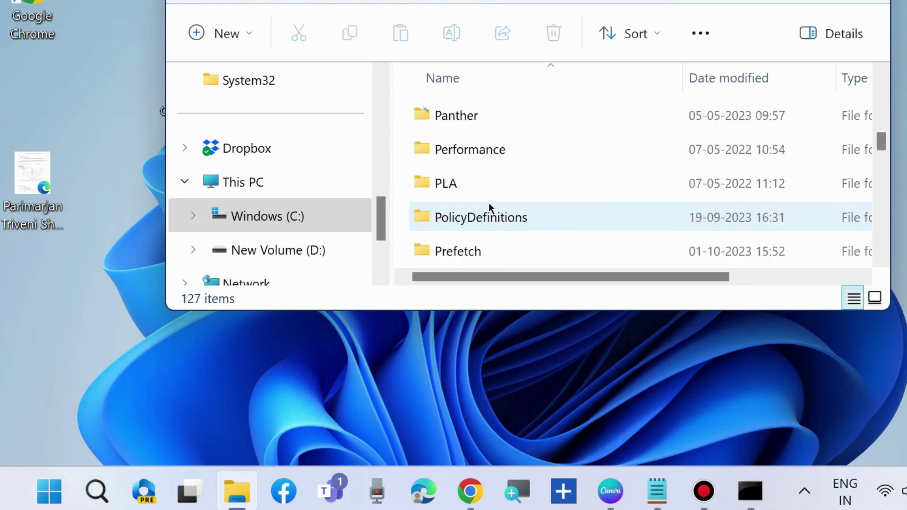
pyautogui.scroll(-4, 489, 208)
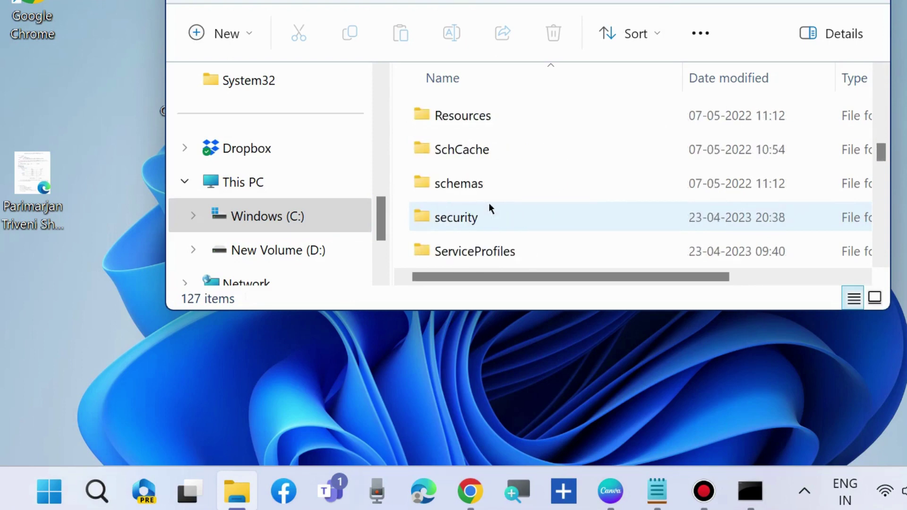
pyautogui.scroll(-2, 489, 206)
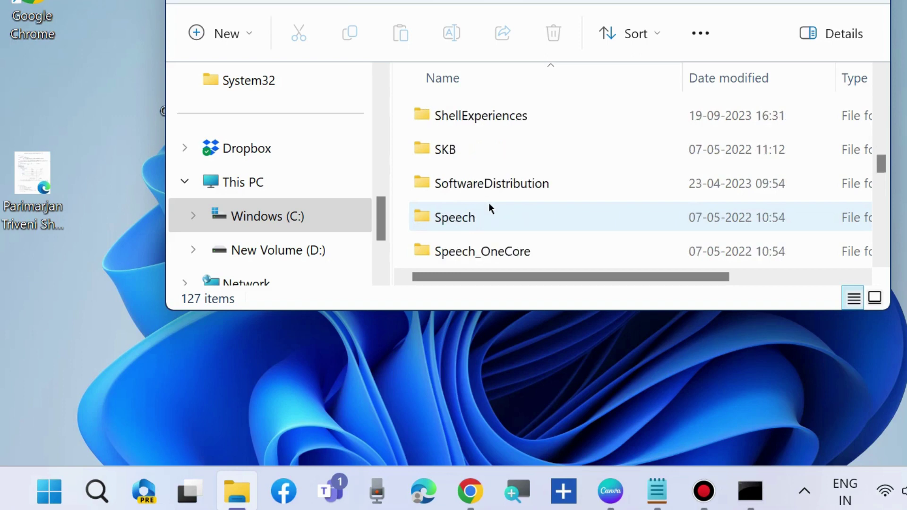
pyautogui.scroll(-7, 488, 203)
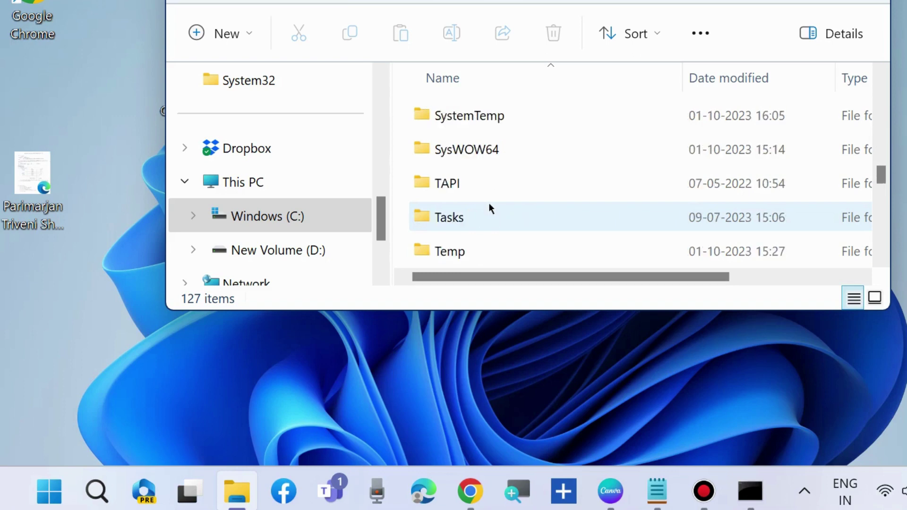
pyautogui.scroll(2, 488, 202)
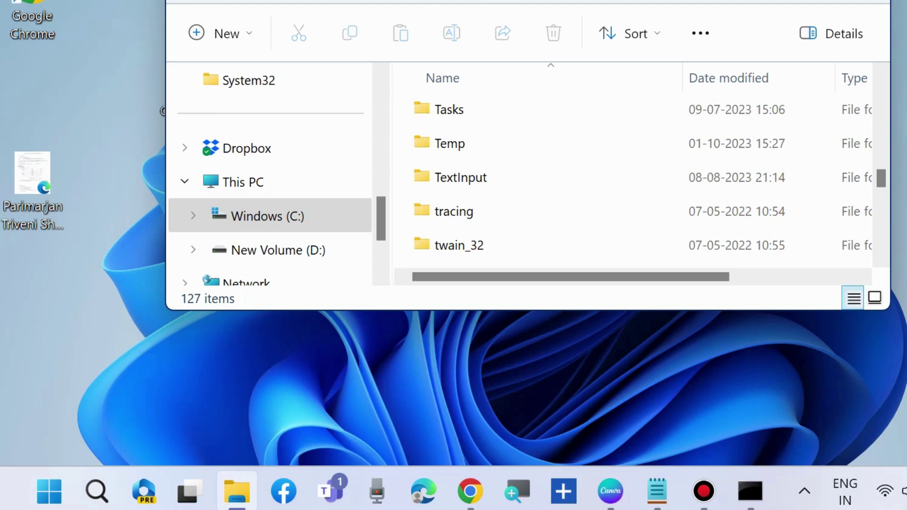
pyautogui.scroll(3, 595, 112)
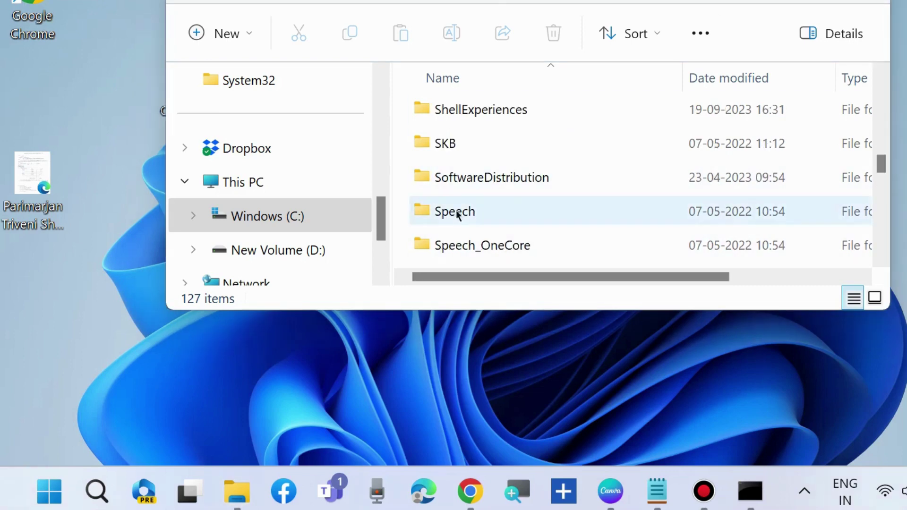
pyautogui.doubleClick(488, 178)
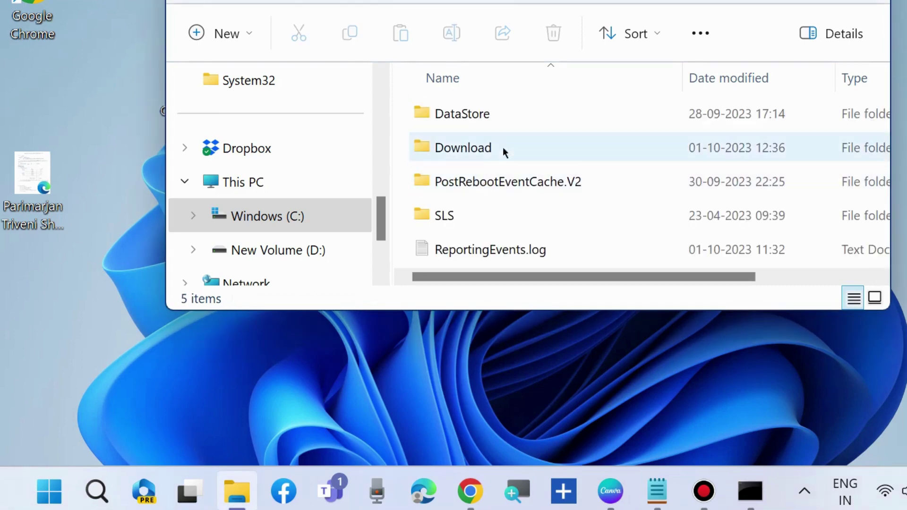
pyautogui.doubleClick(470, 150)
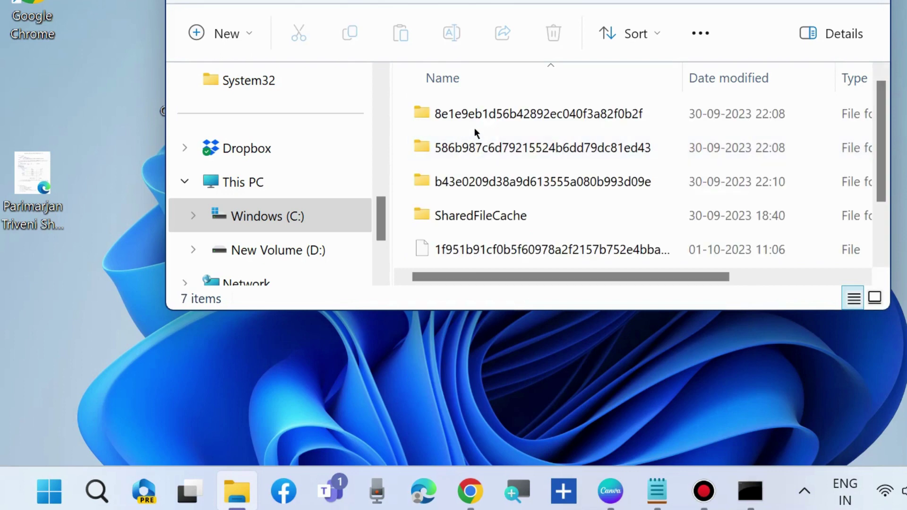
pyautogui.scroll(-1, 483, 169)
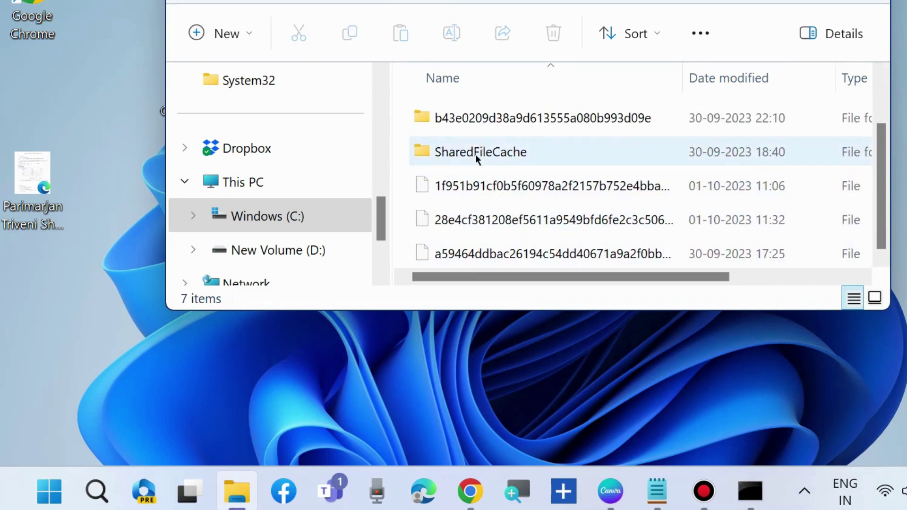
# Step: Select all items in the Download folder and delete them
pyautogui.click(475, 153)
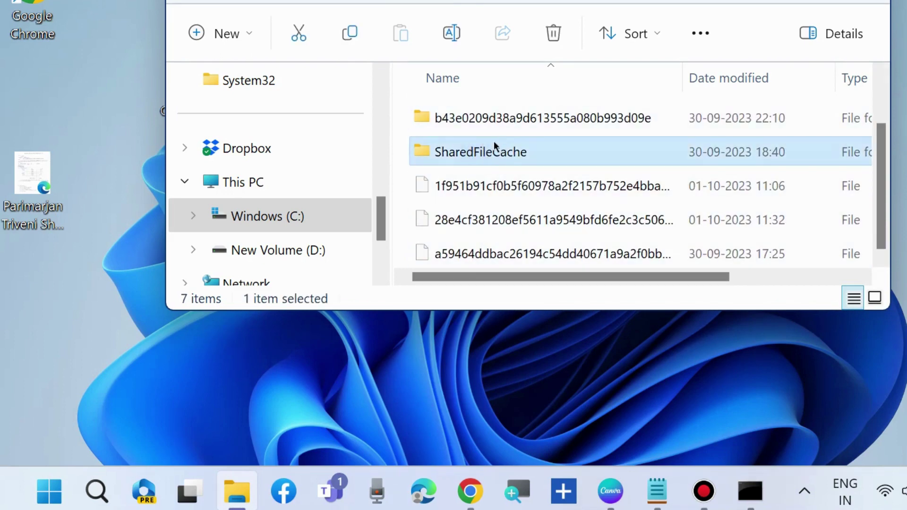
pyautogui.hotkey('ctrl', 'a')
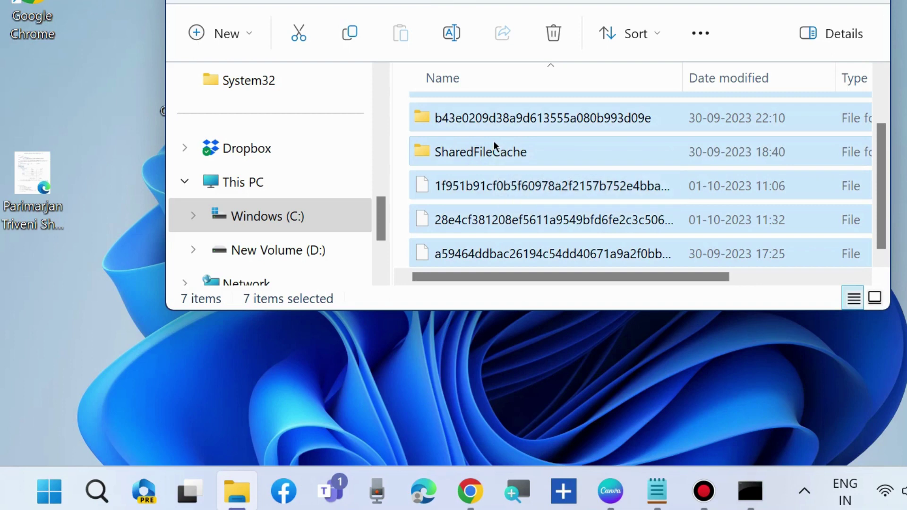
pyautogui.click(555, 37)
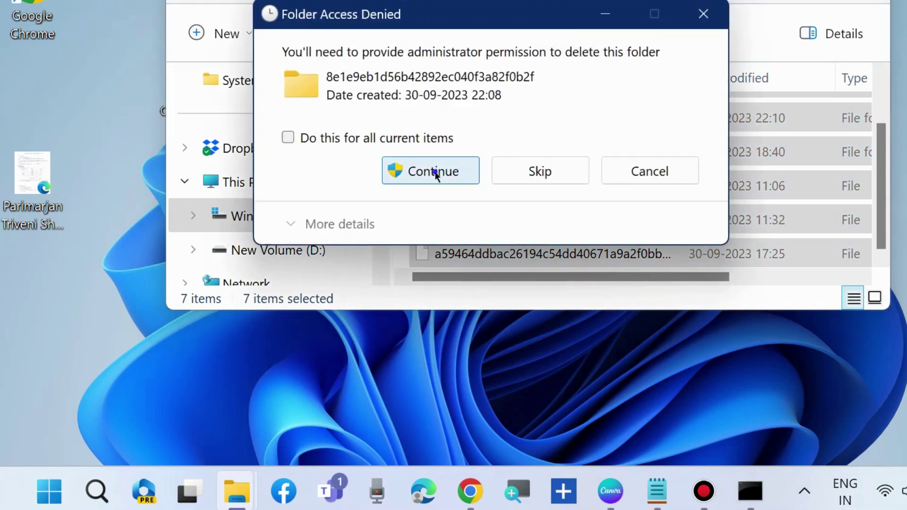
# Step: Grant administrator permission for each folder and the last file, then close Explorer
pyautogui.click(434, 172)
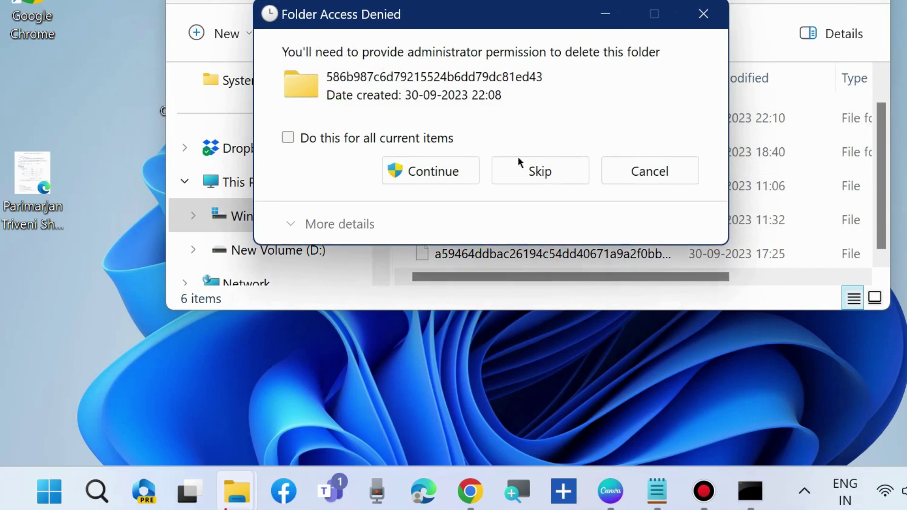
pyautogui.click(435, 172)
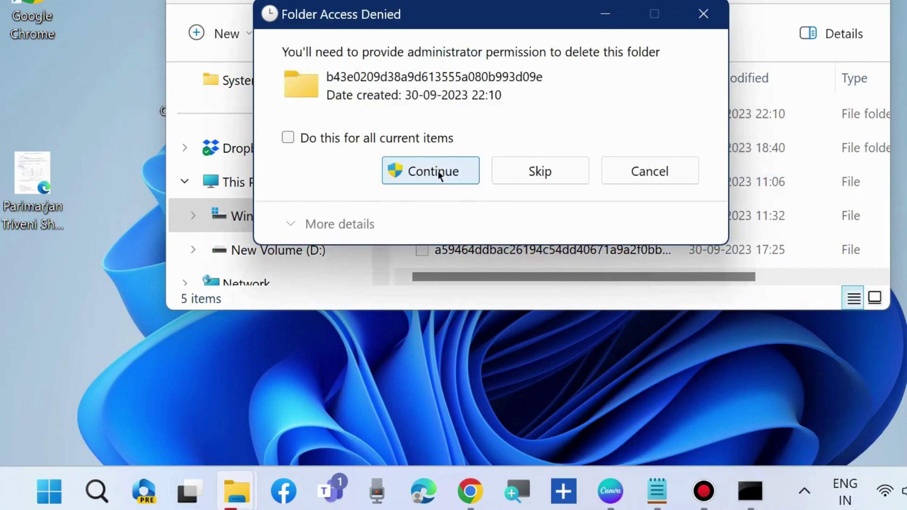
pyautogui.click(438, 171)
pyautogui.click(431, 172)
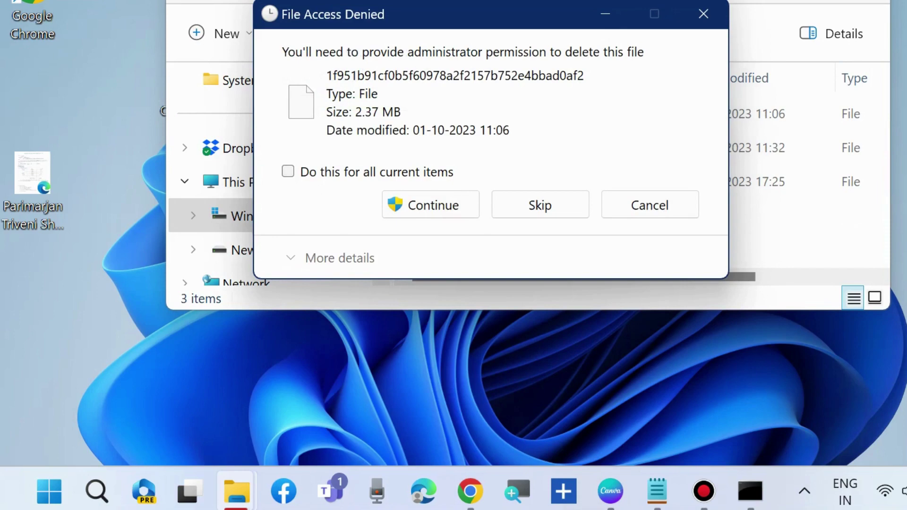
pyautogui.click(430, 205)
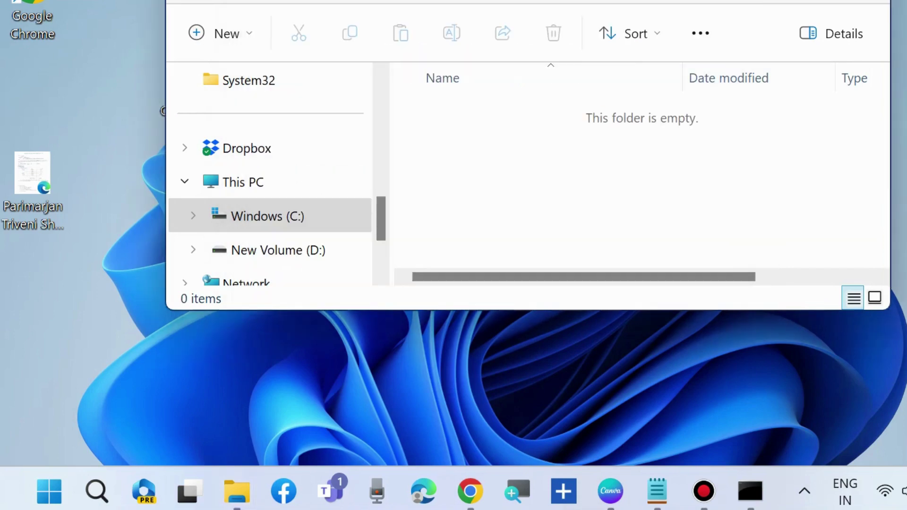
pyautogui.hotkey('alt', 'F4')
# Step: Bring back the admin Command Prompt and review the net start lines for wuauserv, cryptSvc, bits and msiserver
pyautogui.click(750, 491)
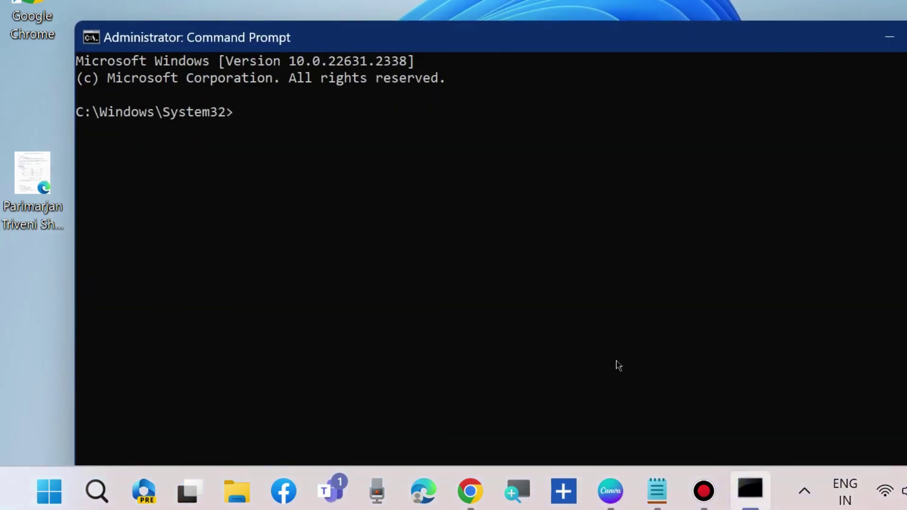
pyautogui.click(656, 486)
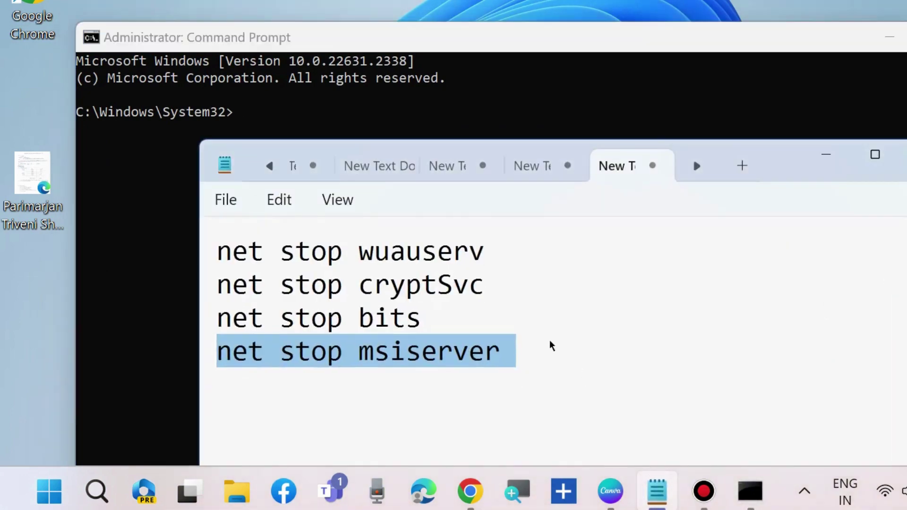
pyautogui.scroll(-5, 552, 345)
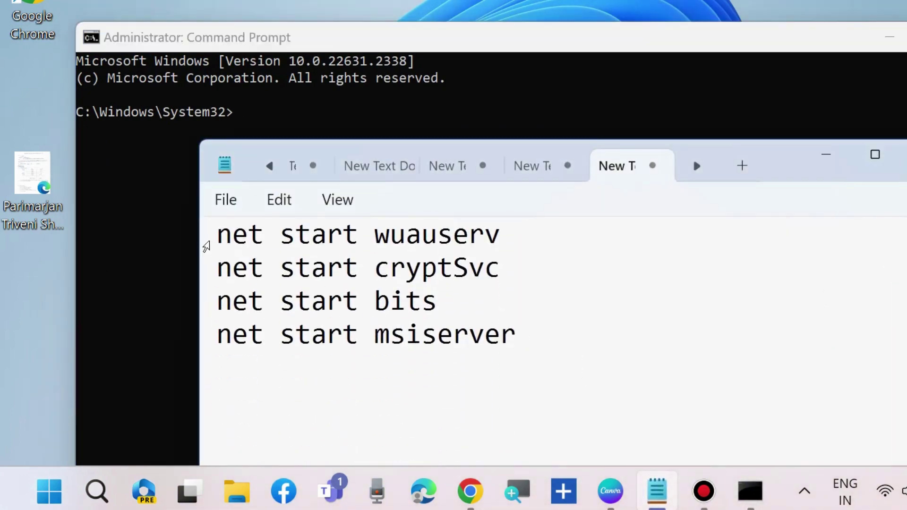
pyautogui.click(206, 244)
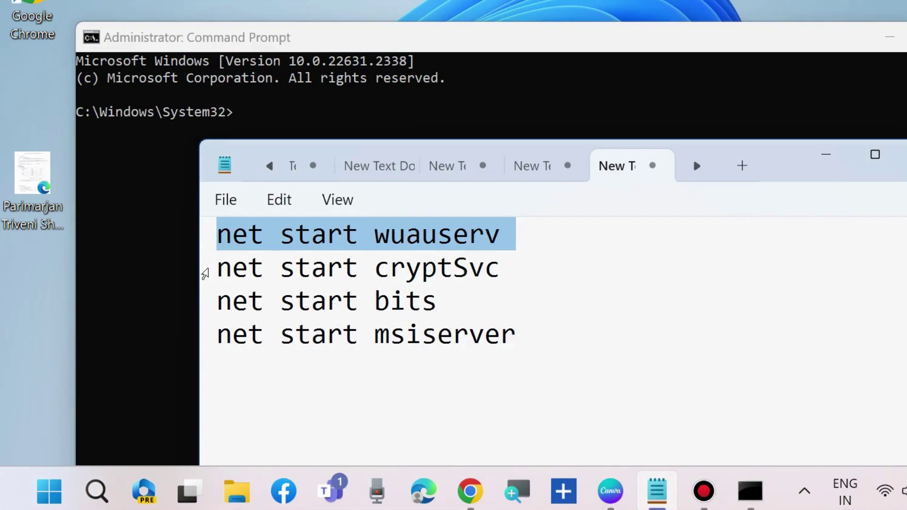
pyautogui.click(204, 274)
pyautogui.click(206, 305)
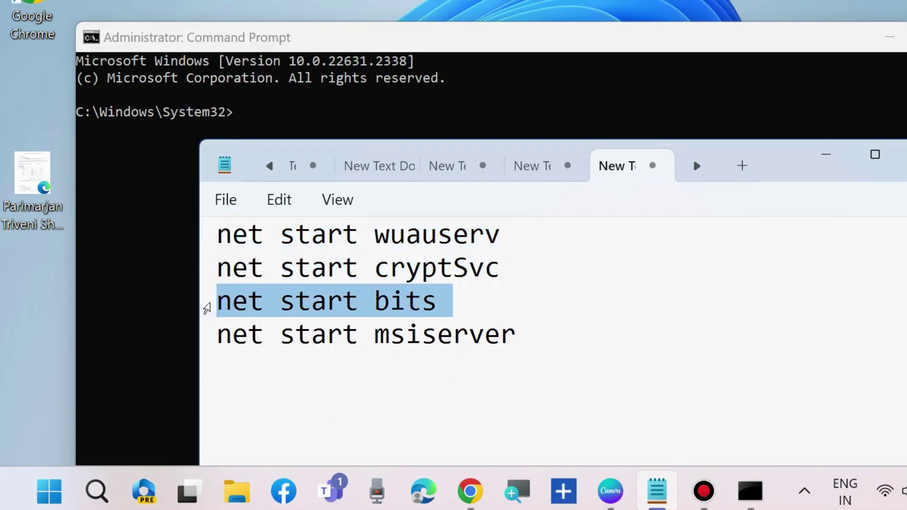
pyautogui.click(207, 337)
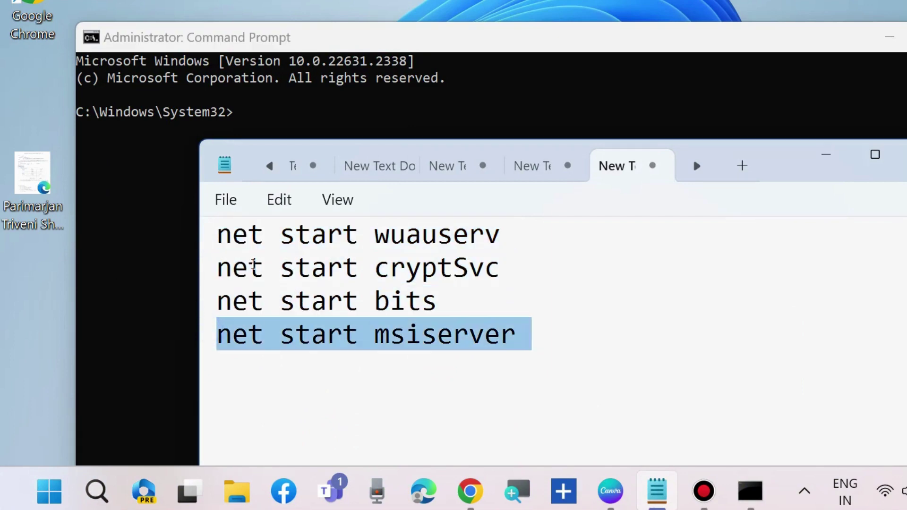